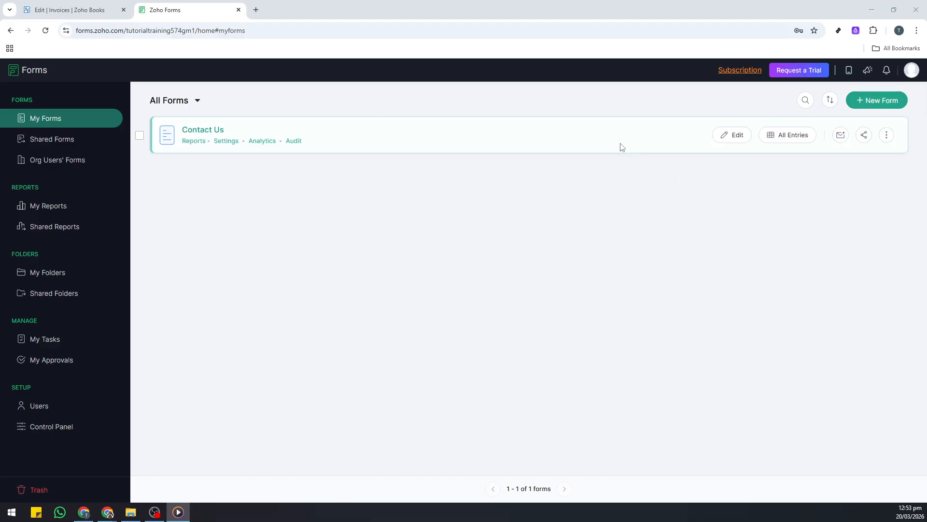
Start a new blank form from scratch and name it Test.
click(851, 100)
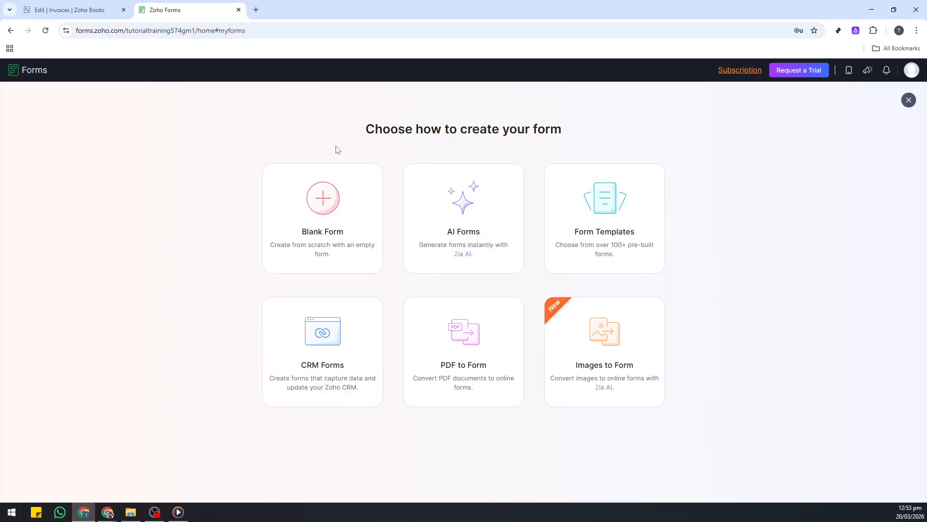
click(333, 203)
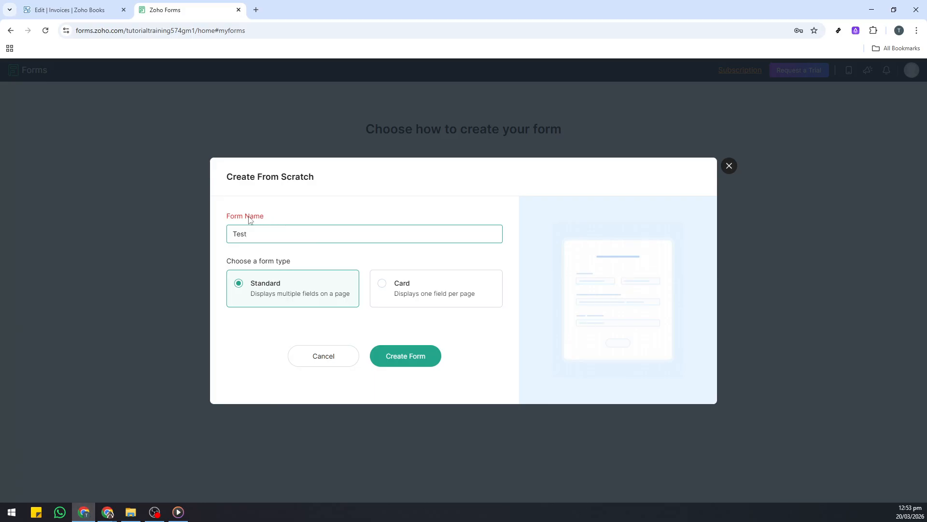
double_click(250, 217)
click(298, 234)
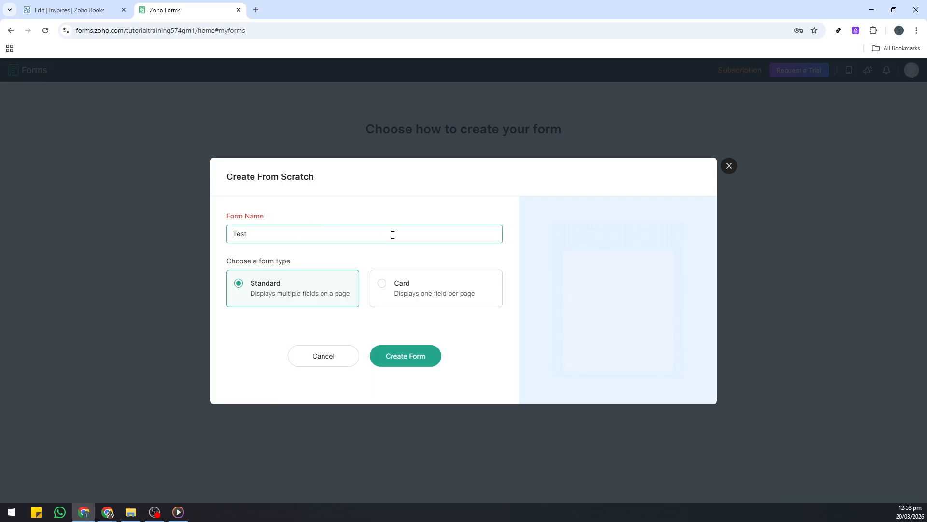
click(362, 253)
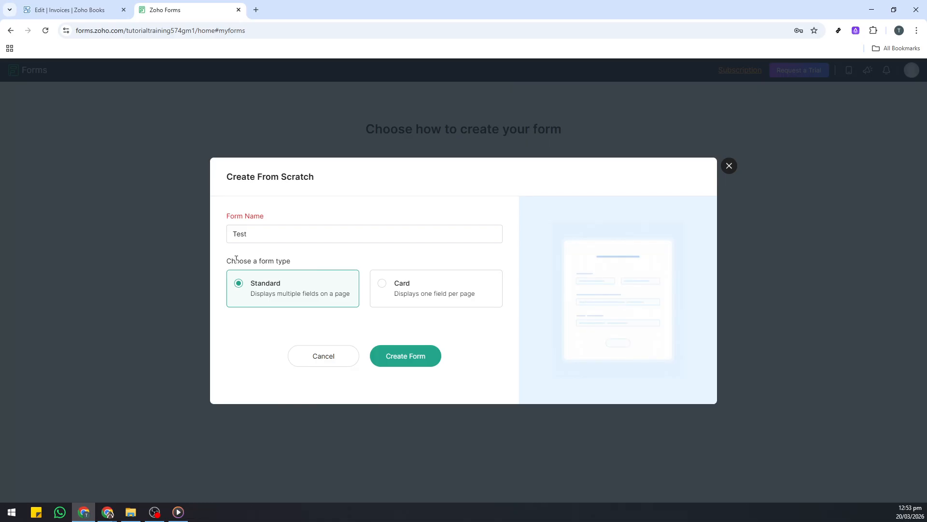
Try the Card form type, return to Standard, and create the form.
drag(236, 259, 295, 262)
click(337, 259)
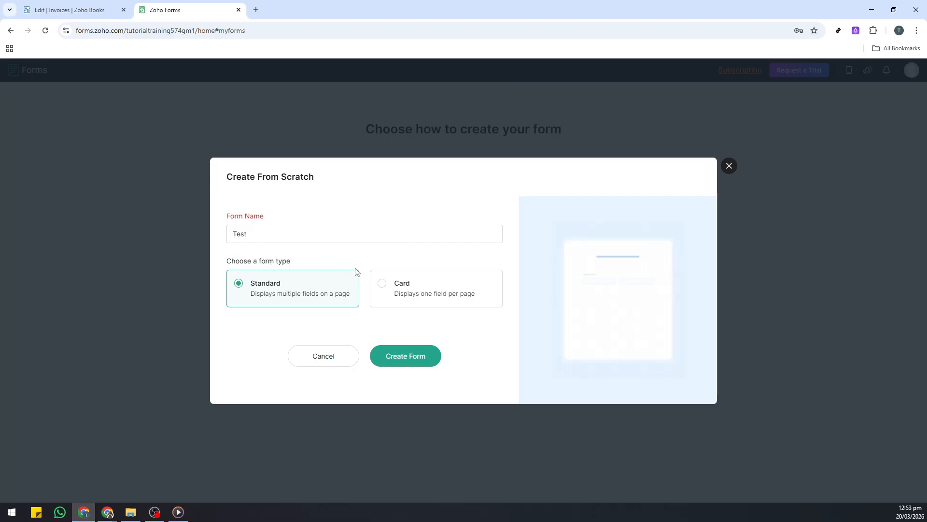
click(321, 290)
click(402, 291)
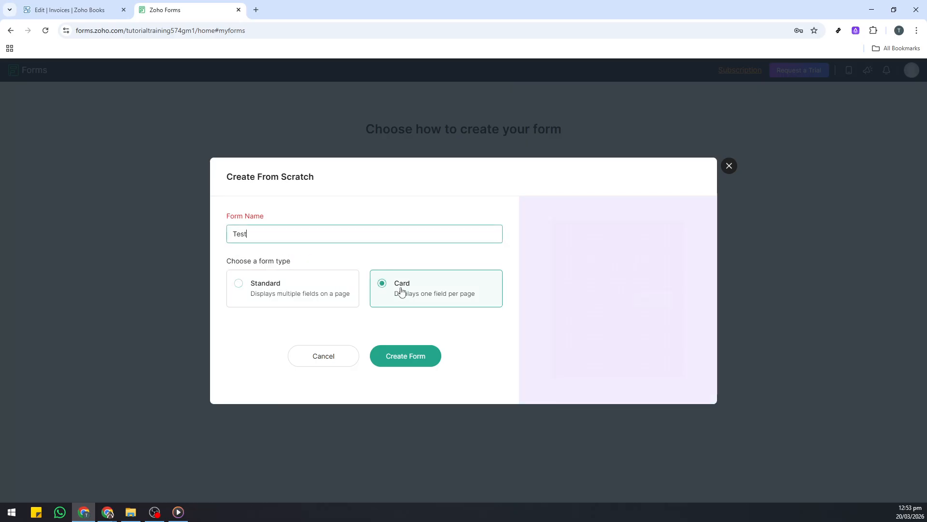
click(289, 295)
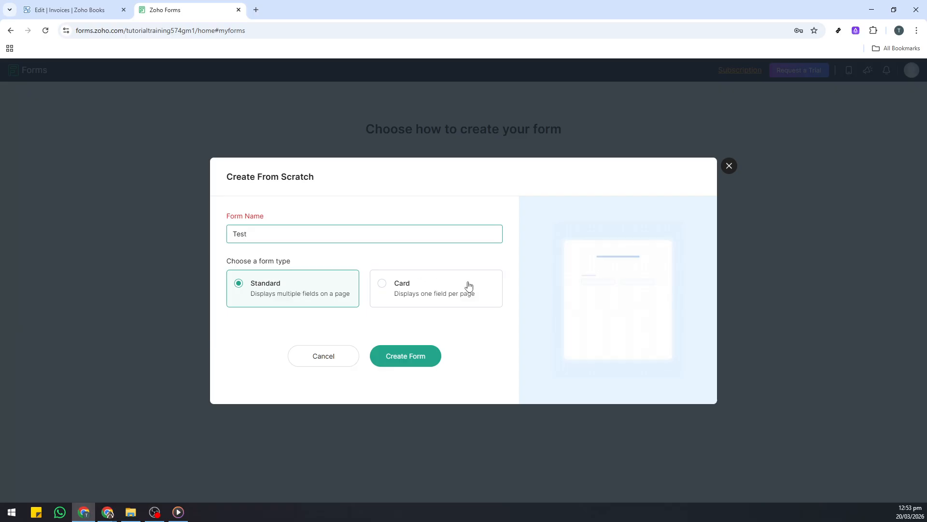
click(432, 292)
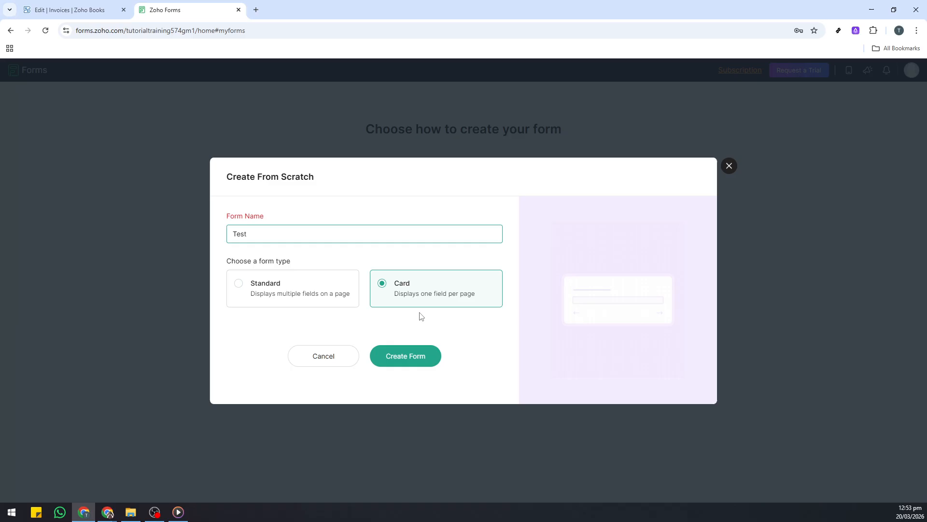
click(306, 297)
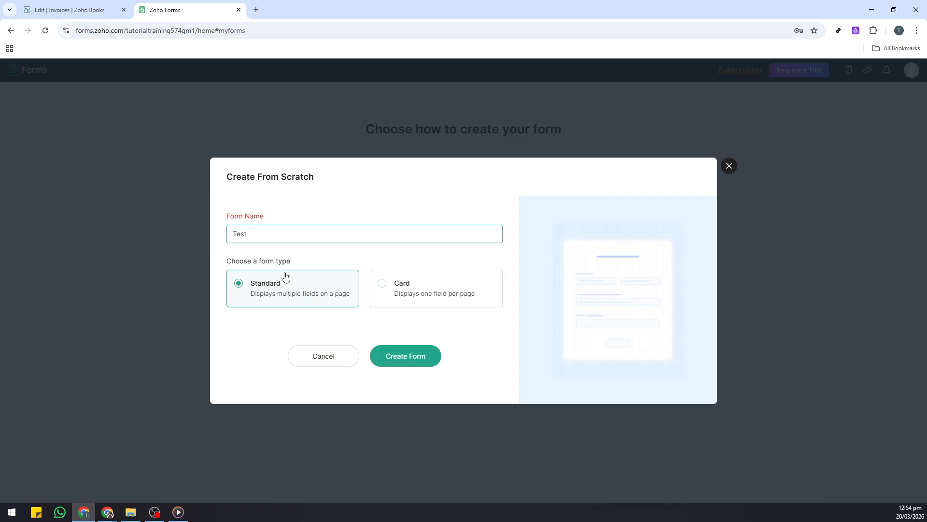
click(408, 357)
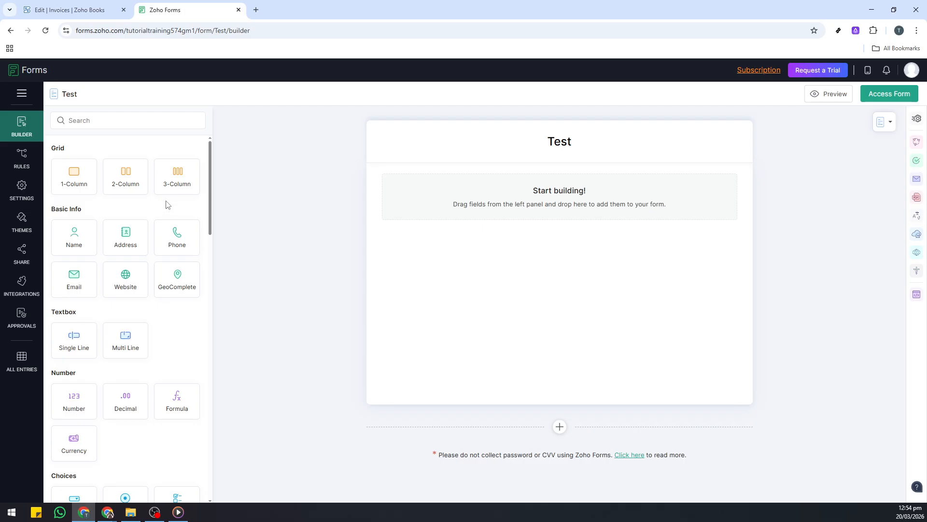
Add a 3-column grid with Name and Email fields in the first column, Phone in the second and Address in the third.
drag(174, 180, 476, 235)
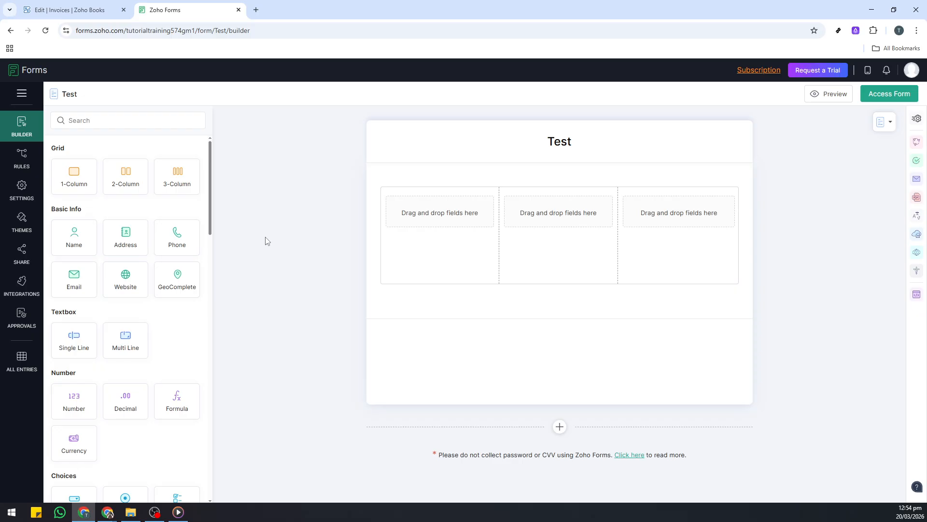
drag(80, 239, 464, 227)
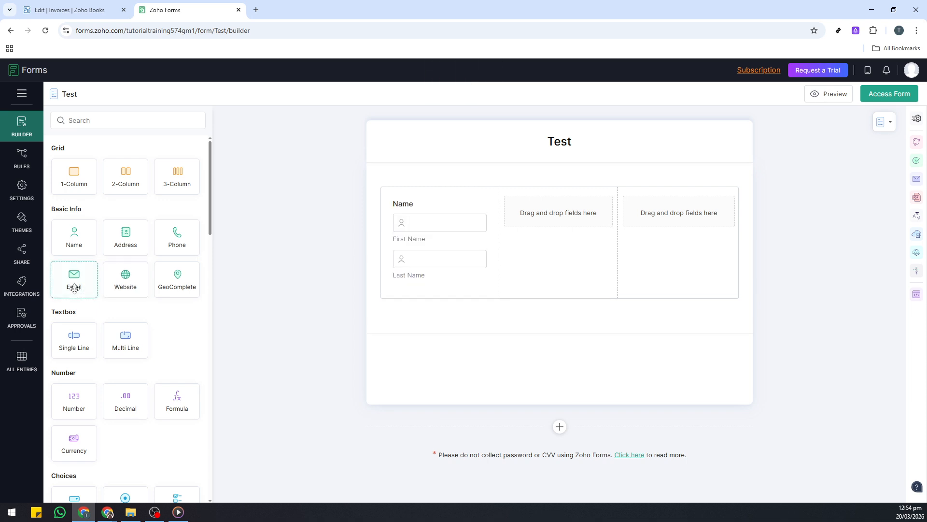
drag(74, 288, 441, 305)
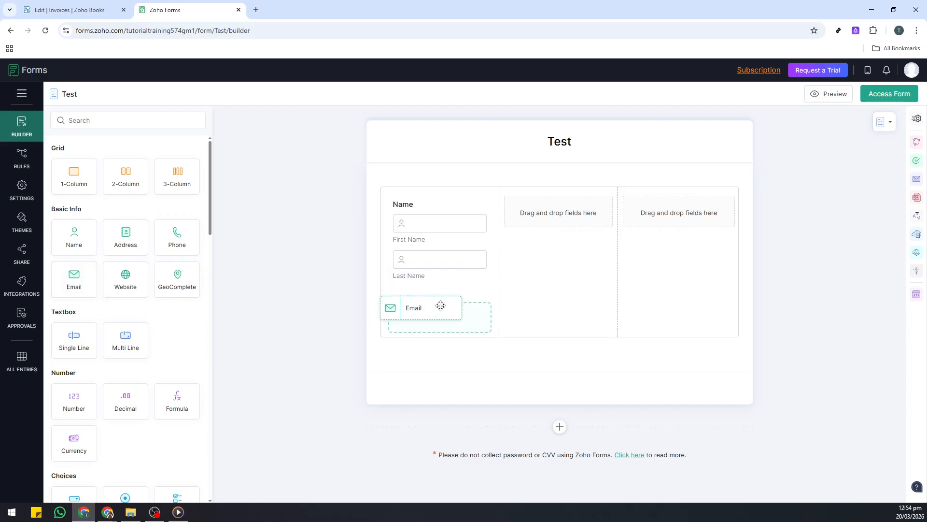
drag(441, 305, 438, 310)
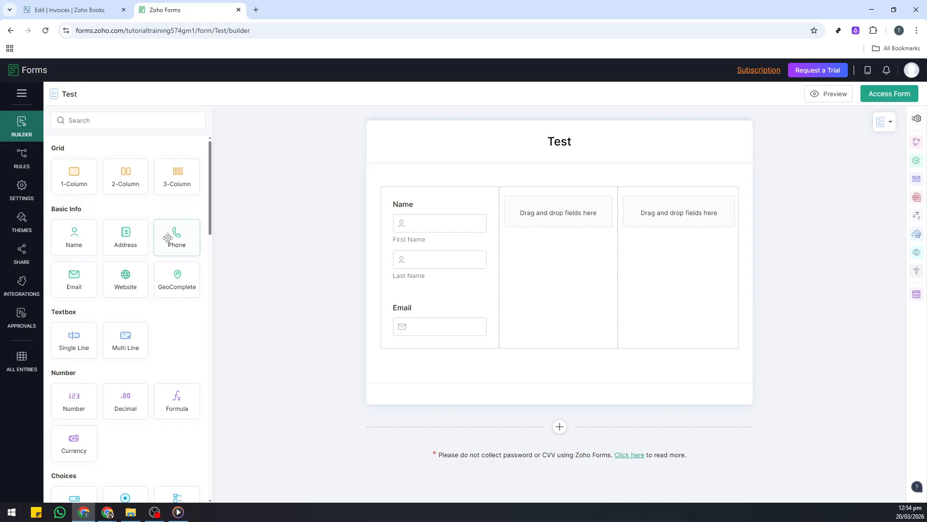
drag(174, 235, 553, 222)
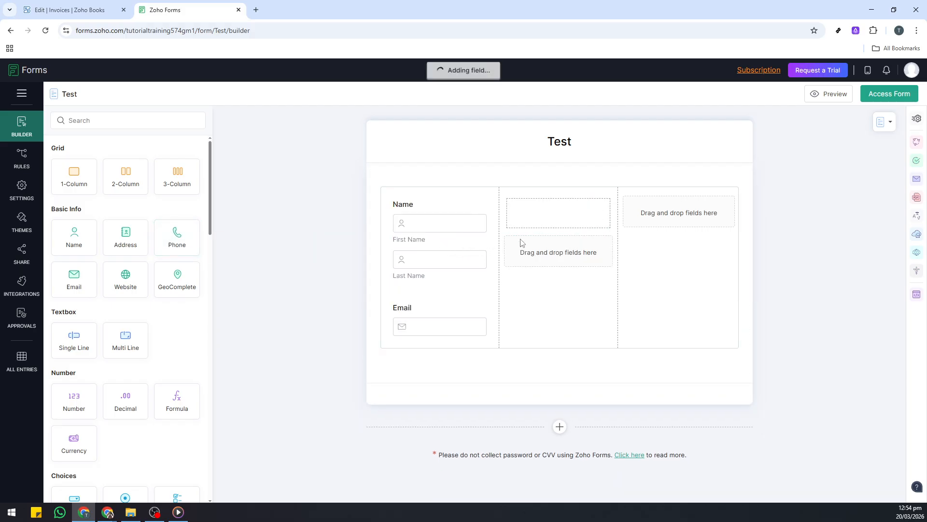
drag(124, 240, 690, 217)
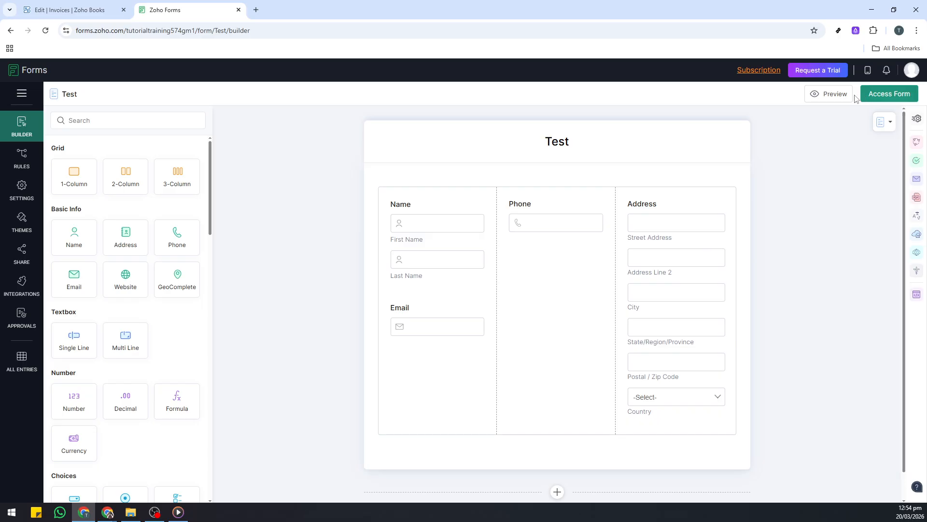
Preview the form, browse the pre-built themes, and apply the Nightfall theme.
click(826, 102)
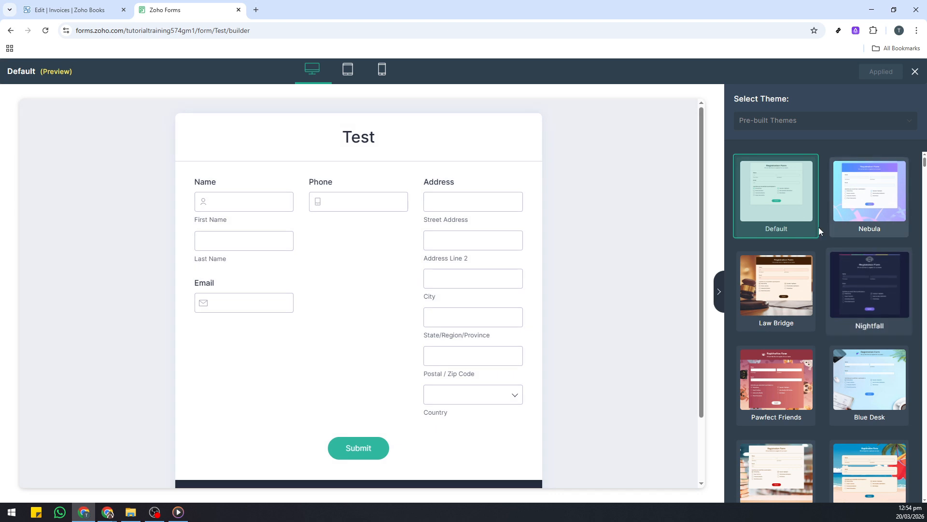
scroll(383, 244, down, 2)
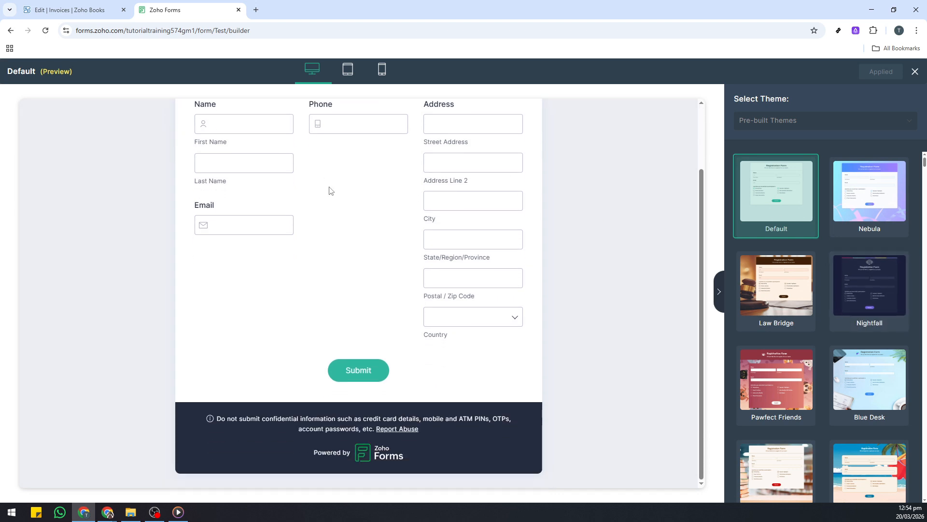
scroll(356, 246, up, 2)
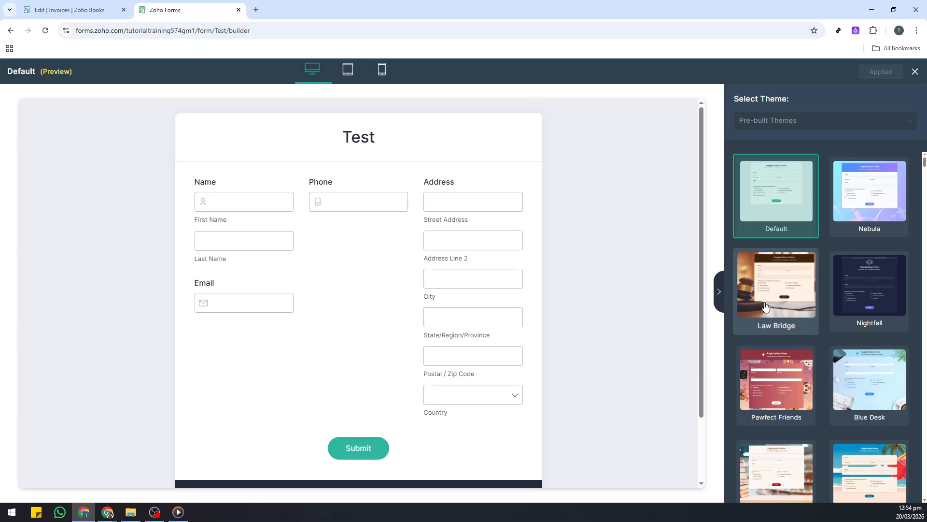
scroll(823, 284, down, 1)
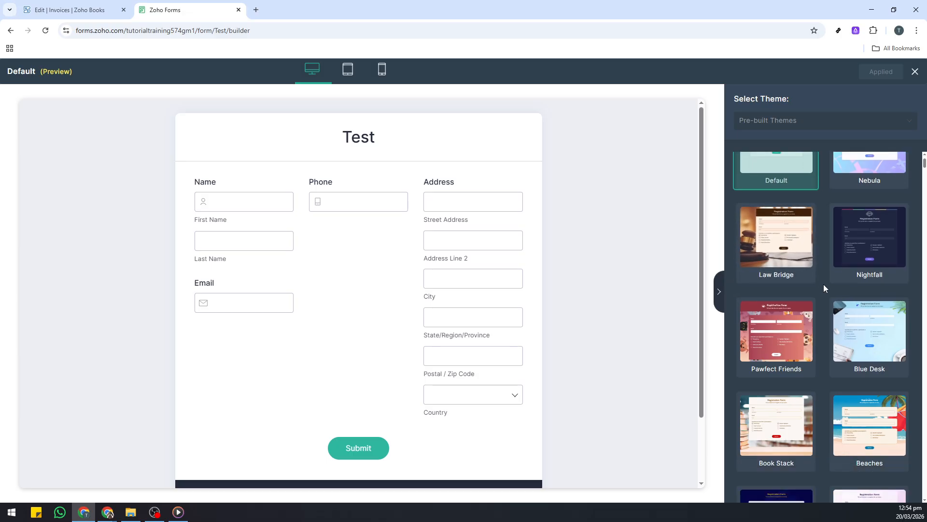
click(870, 248)
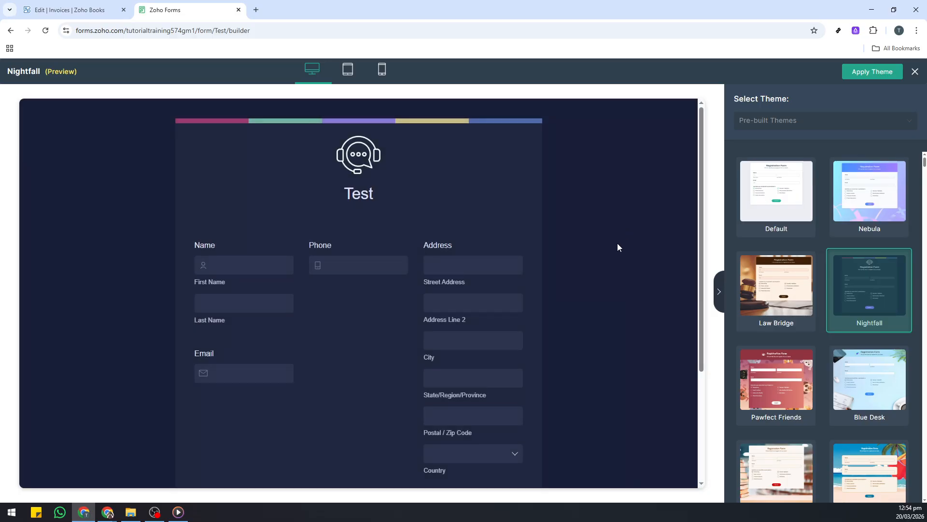
scroll(612, 245, down, 2)
scroll(613, 245, up, 2)
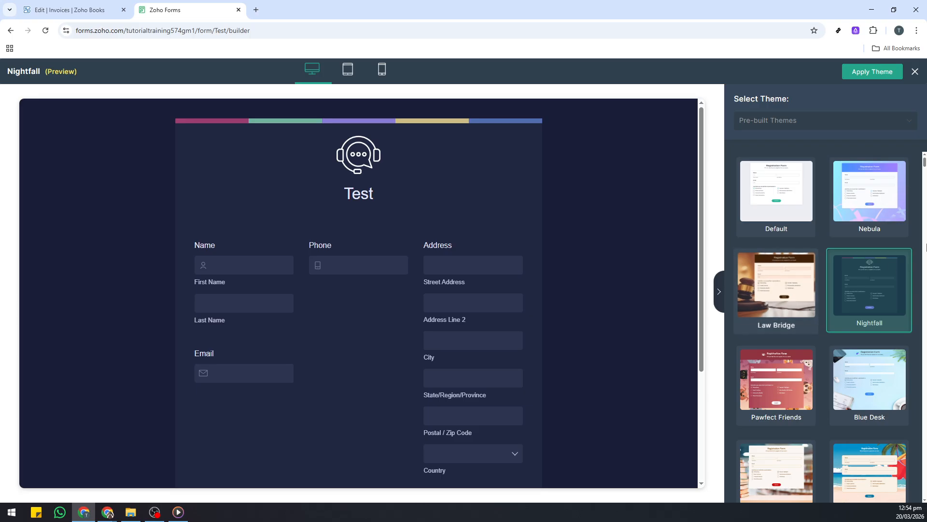
scroll(769, 259, down, 3)
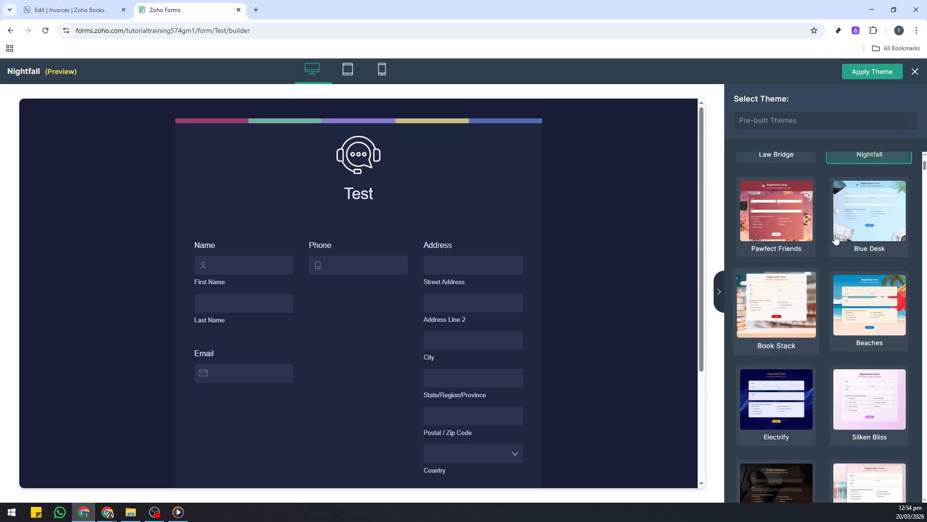
scroll(821, 290, up, 2)
click(869, 73)
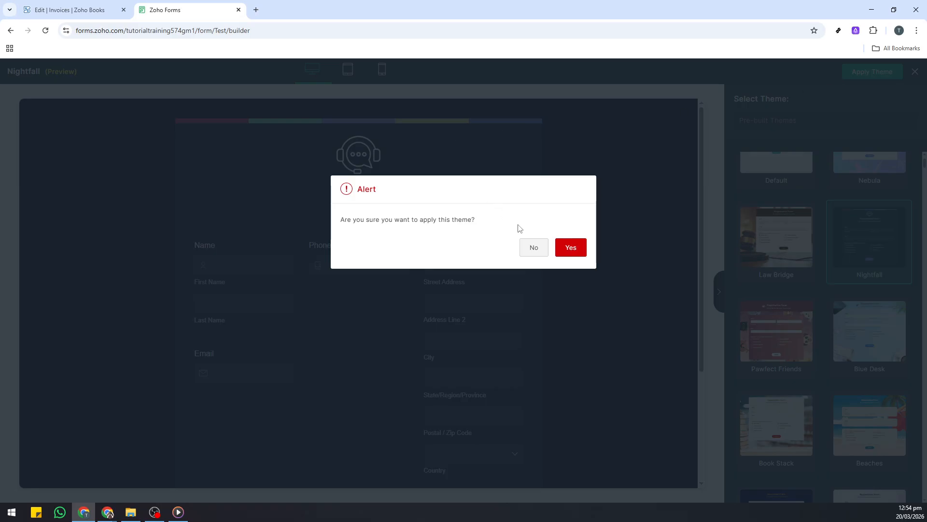
click(574, 249)
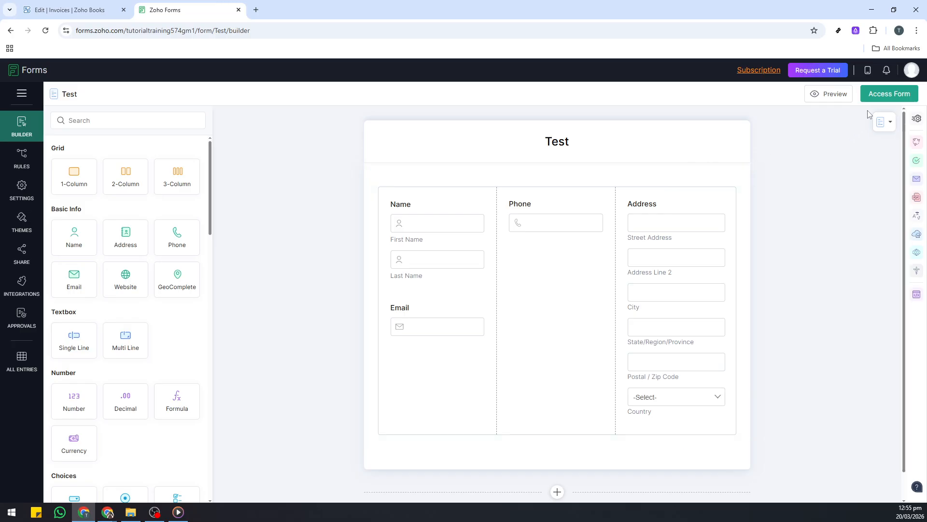
Access the live Test form and submit a response with all fields left blank.
click(884, 95)
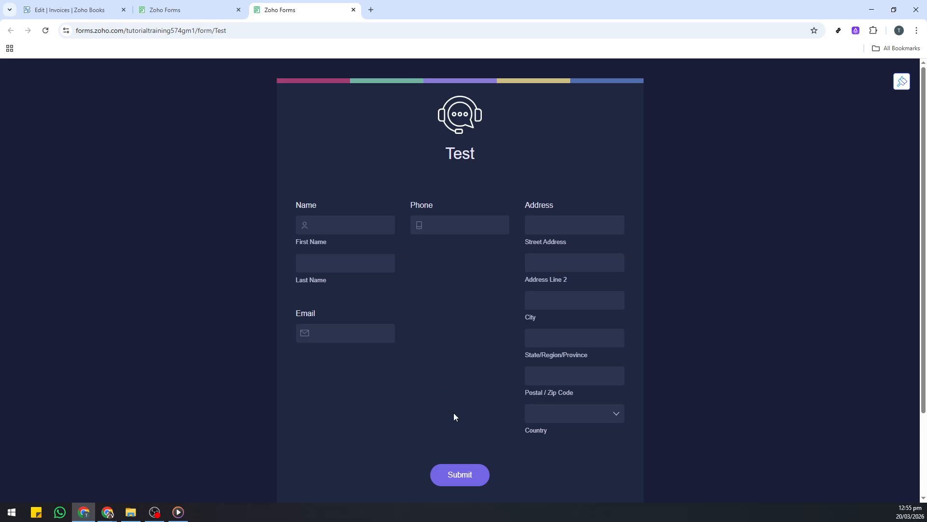
click(465, 475)
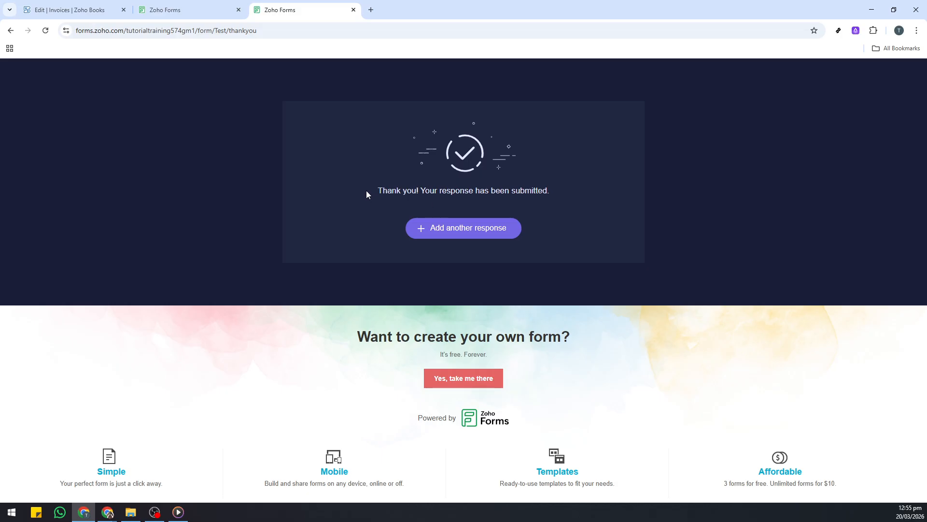
drag(366, 191, 506, 200)
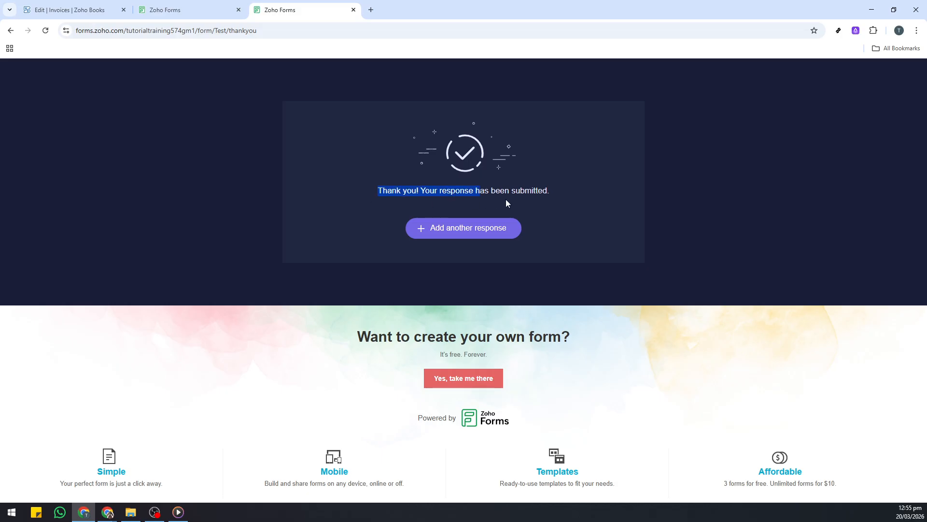
click(559, 225)
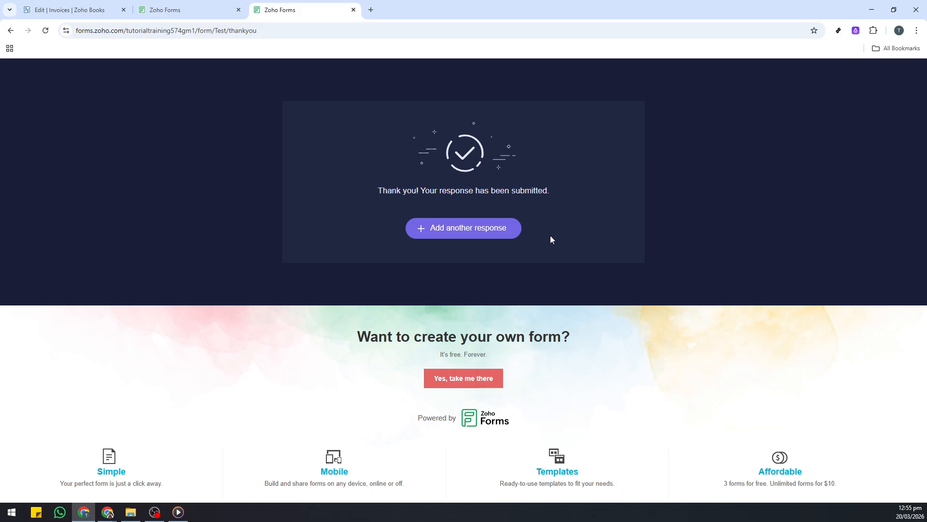